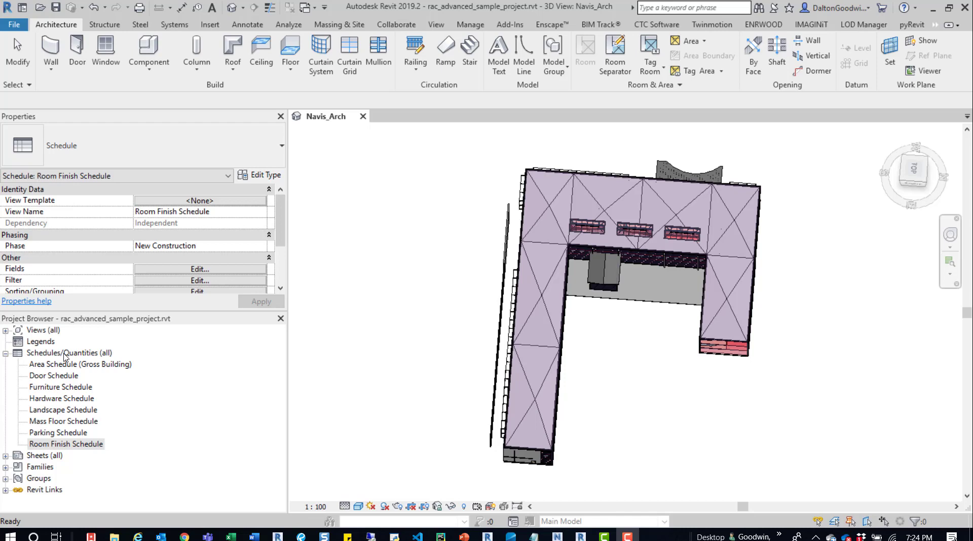
- Start a new View List from the Schedules/Quantities menu and dismiss the save reminder
right_click(64, 354)
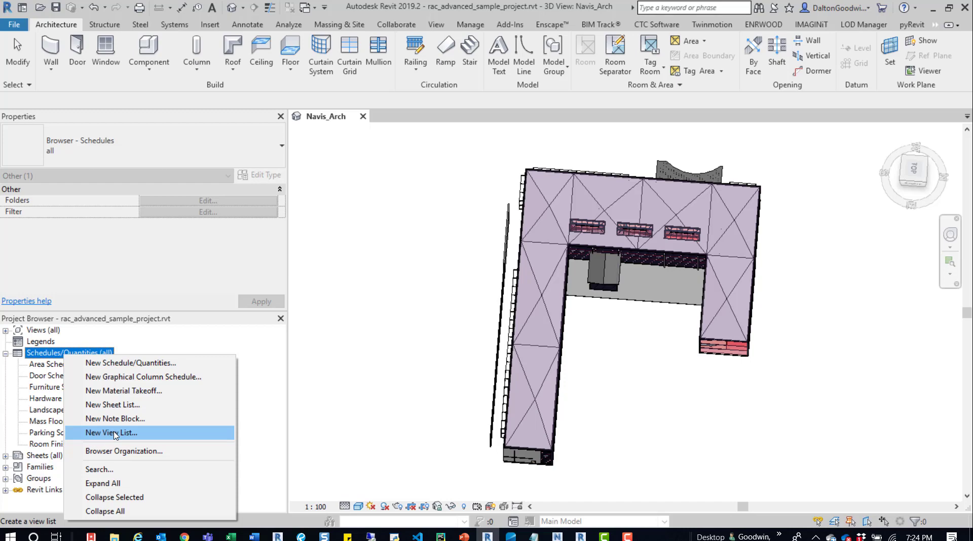
left_click(115, 433)
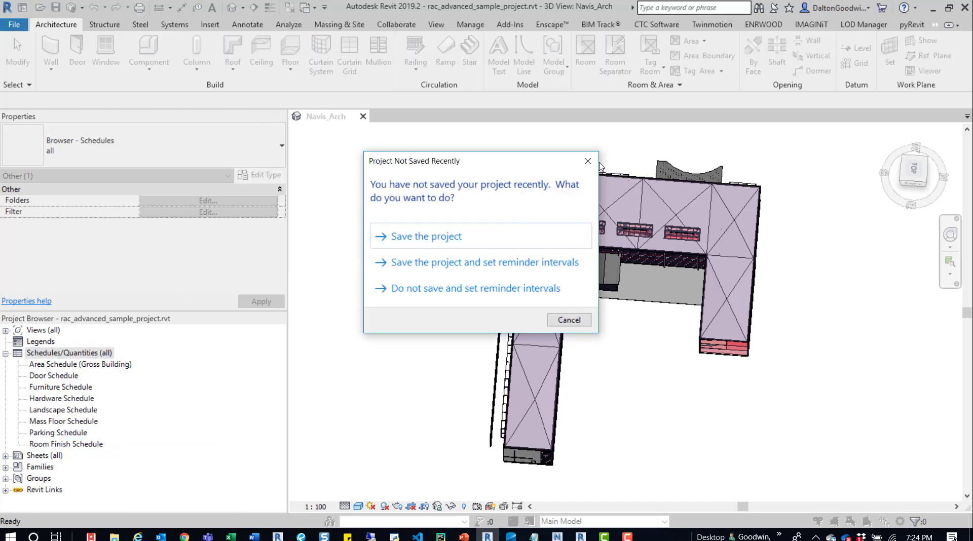
left_click(587, 161)
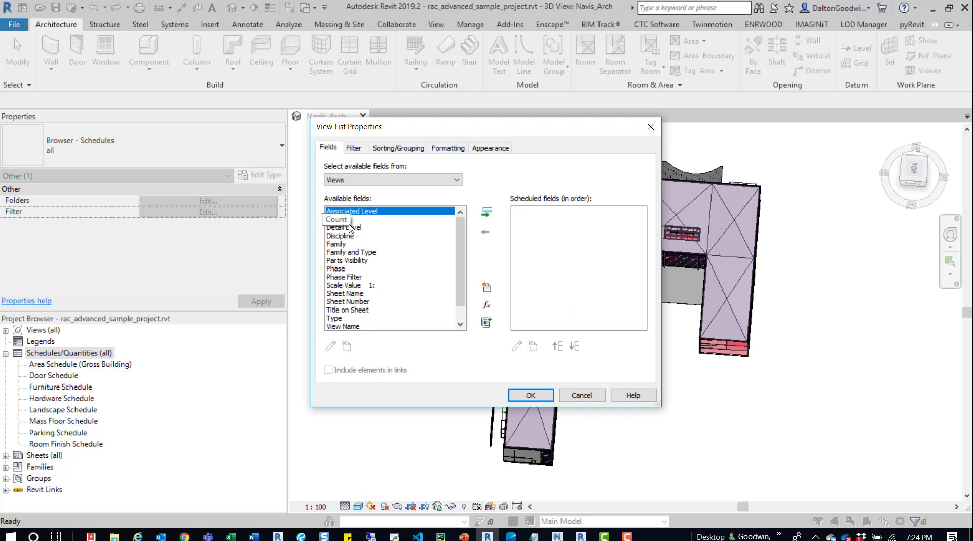
- Add View Name, View Template, Detail Level, Sheet Number and Sheet Name as columns
scroll(347, 238, "down", 2)
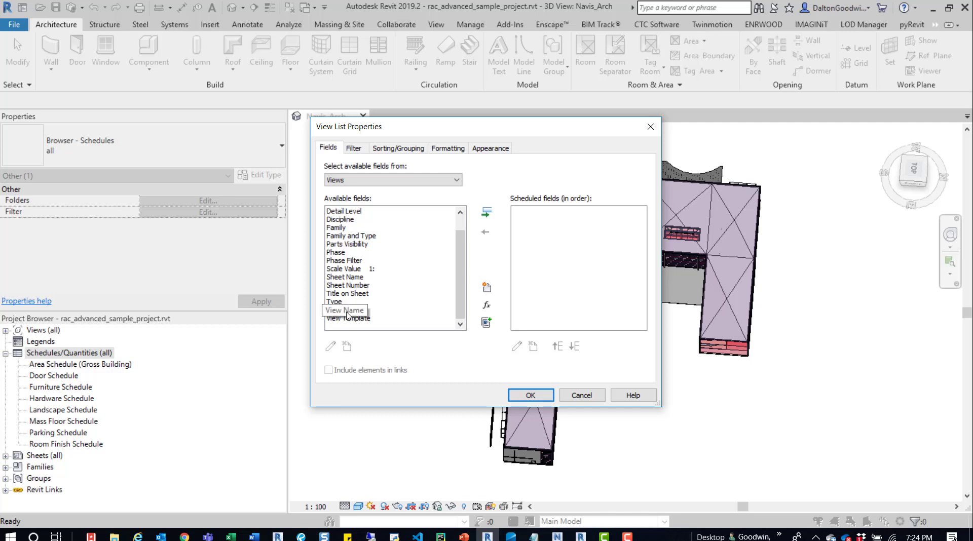
left_click(346, 310)
left_click(487, 212)
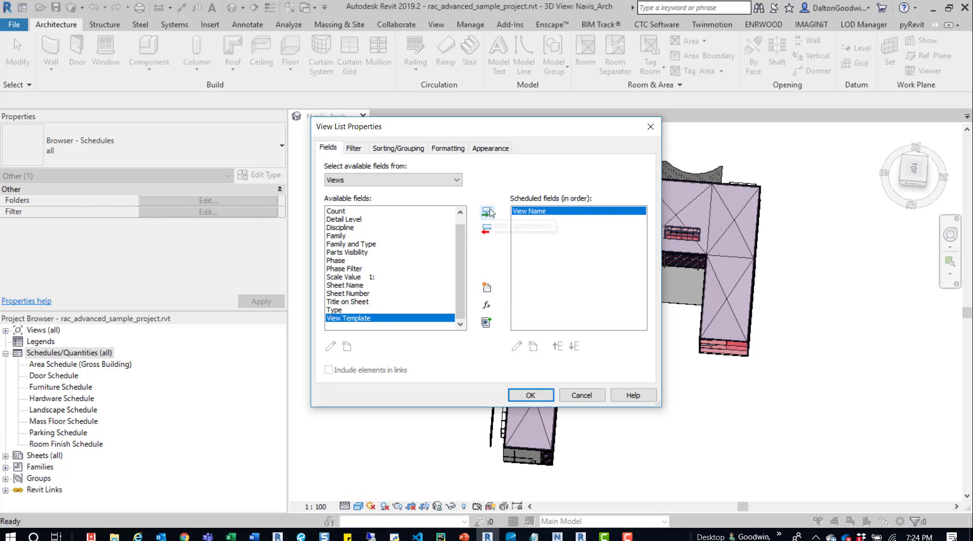
left_click(487, 213)
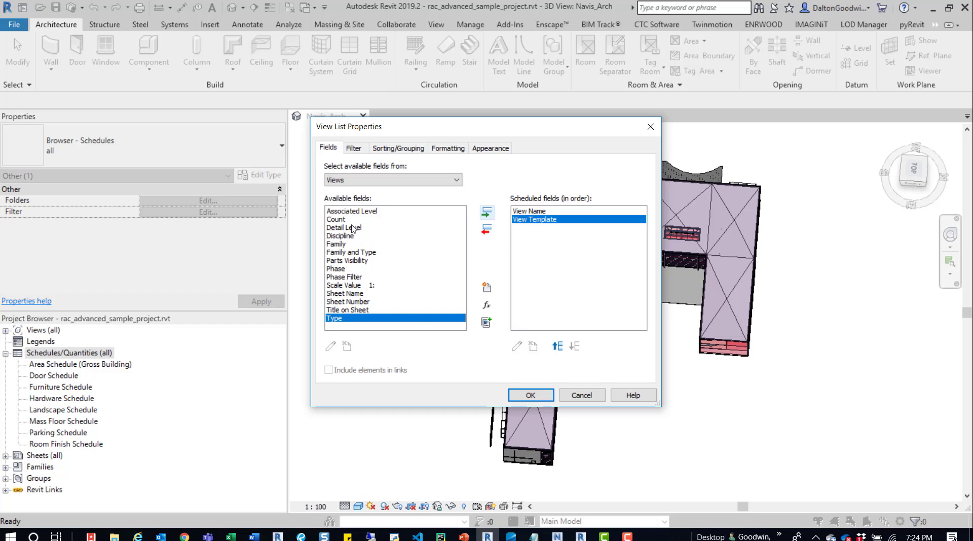
left_click(353, 227)
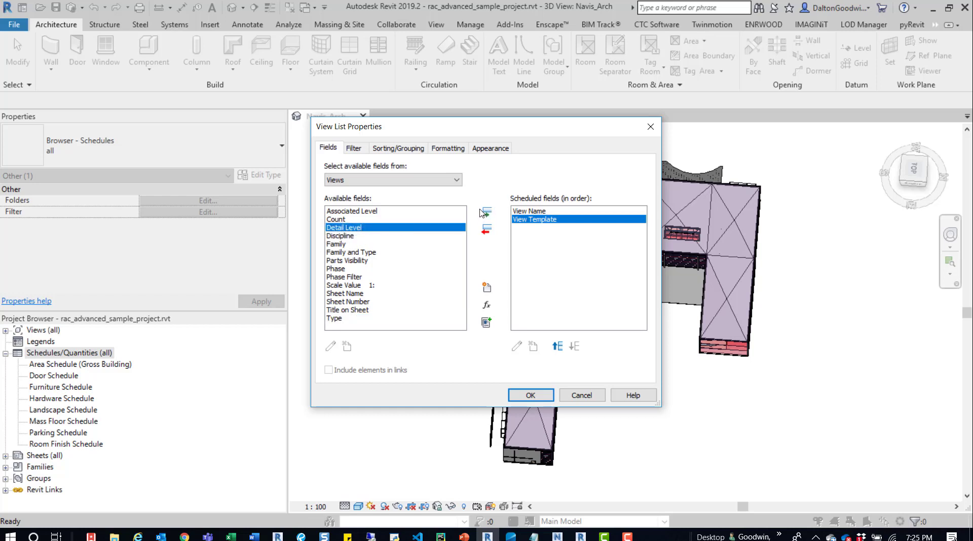
left_click(484, 213)
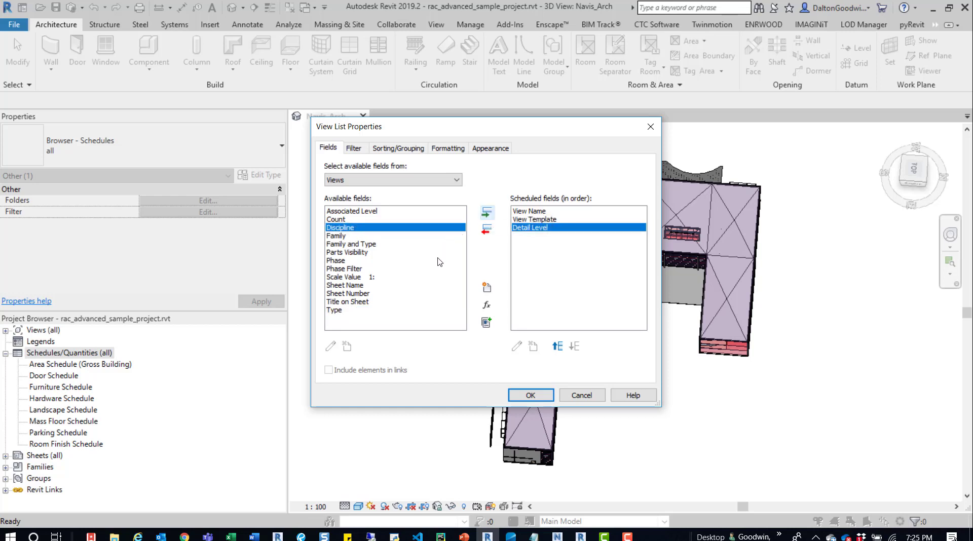
left_click(366, 294)
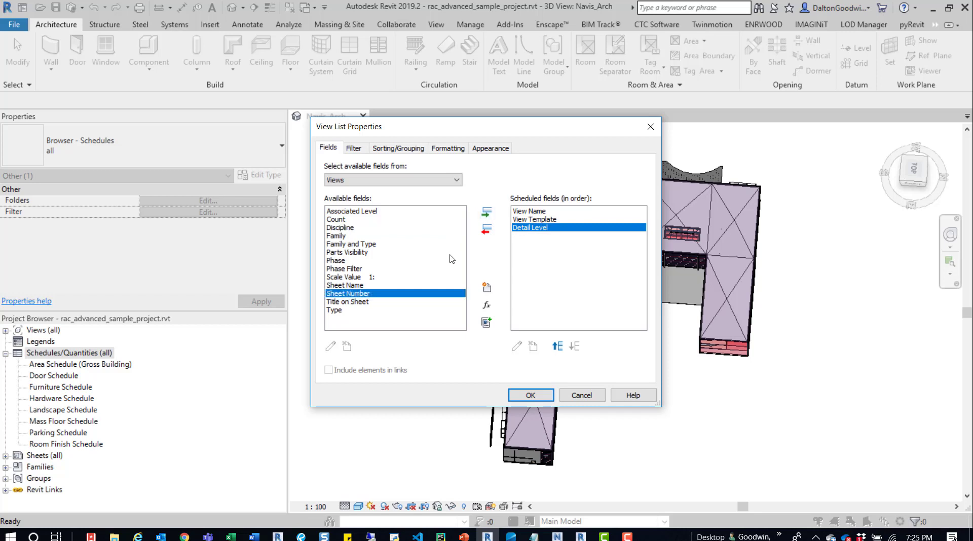
left_click(486, 212)
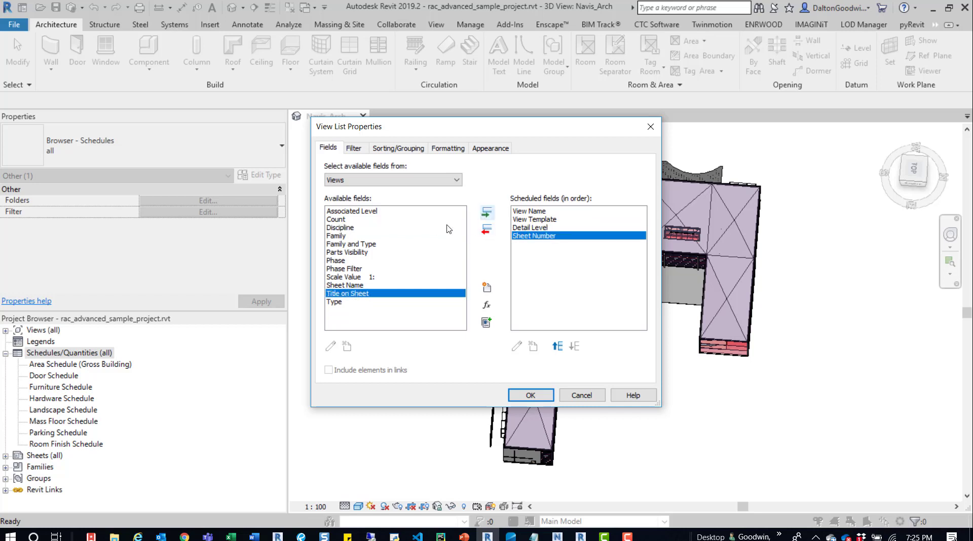
left_click(358, 286)
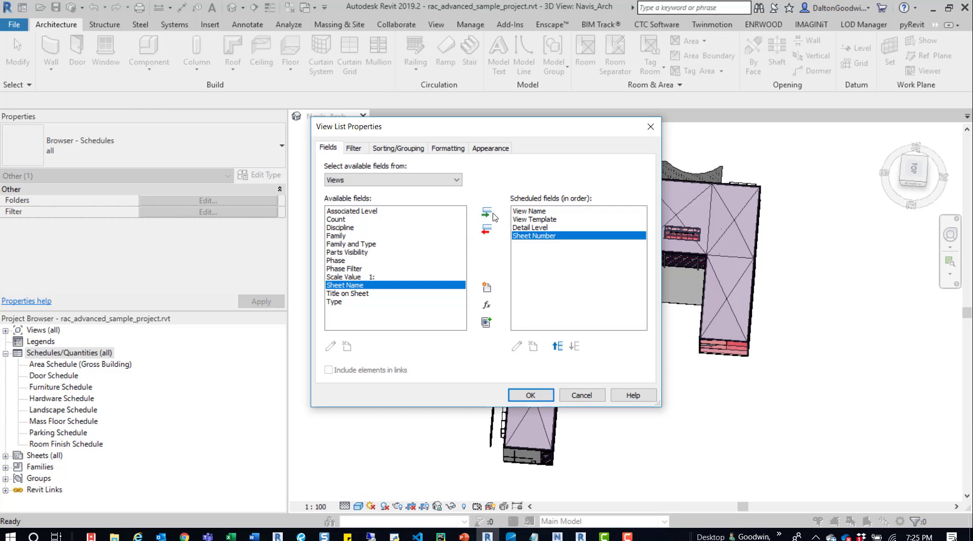
left_click(490, 212)
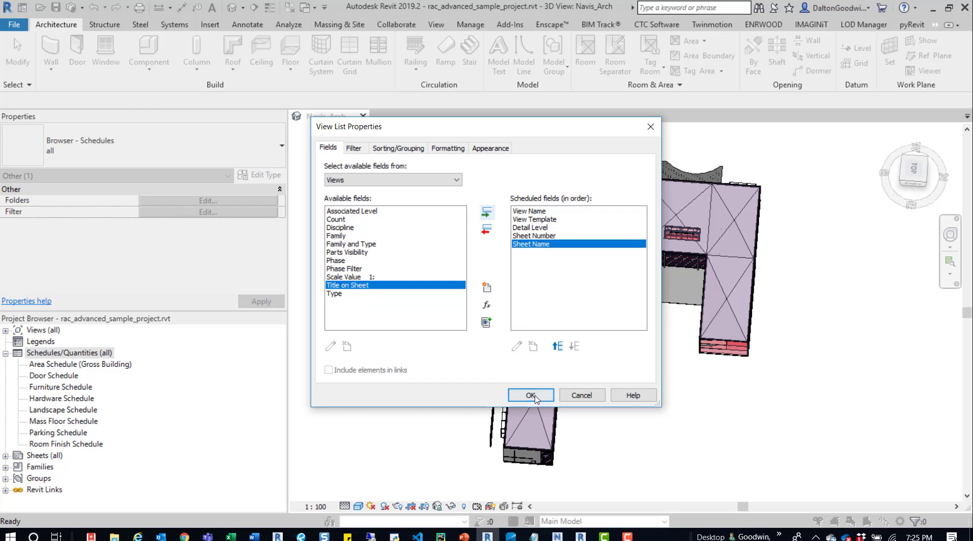
- Create the View List and give the first view the Architectural Plan template
left_click(531, 396)
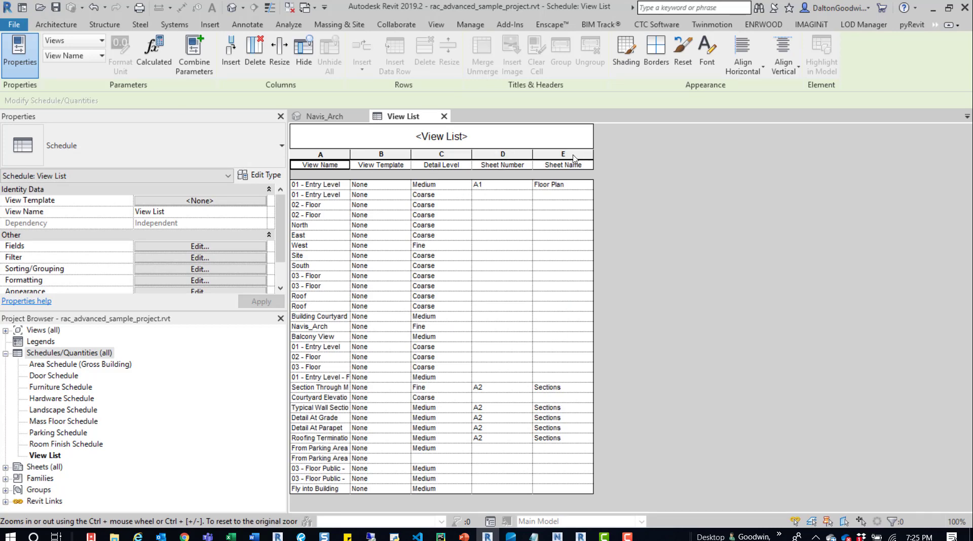
left_click(575, 197)
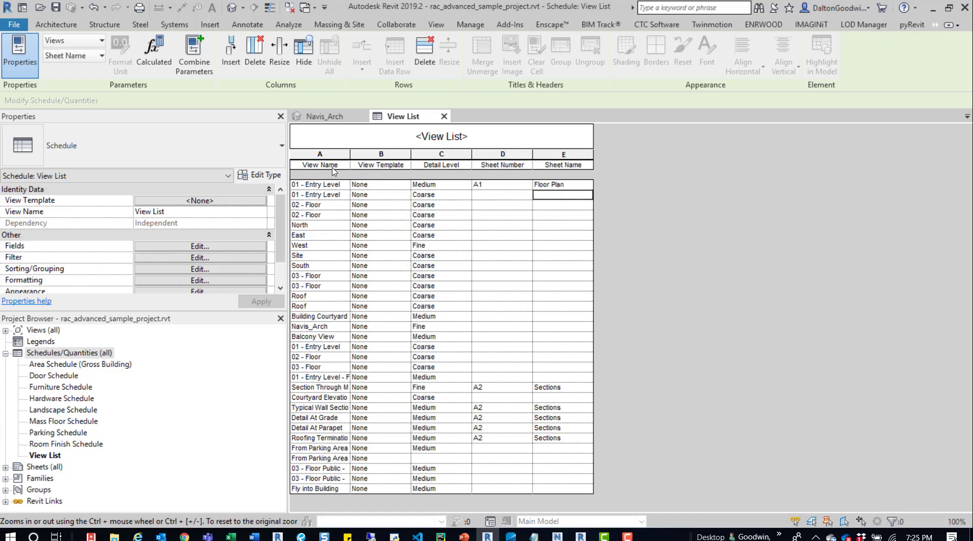
left_click(408, 185)
left_click(407, 186)
left_click(331, 245)
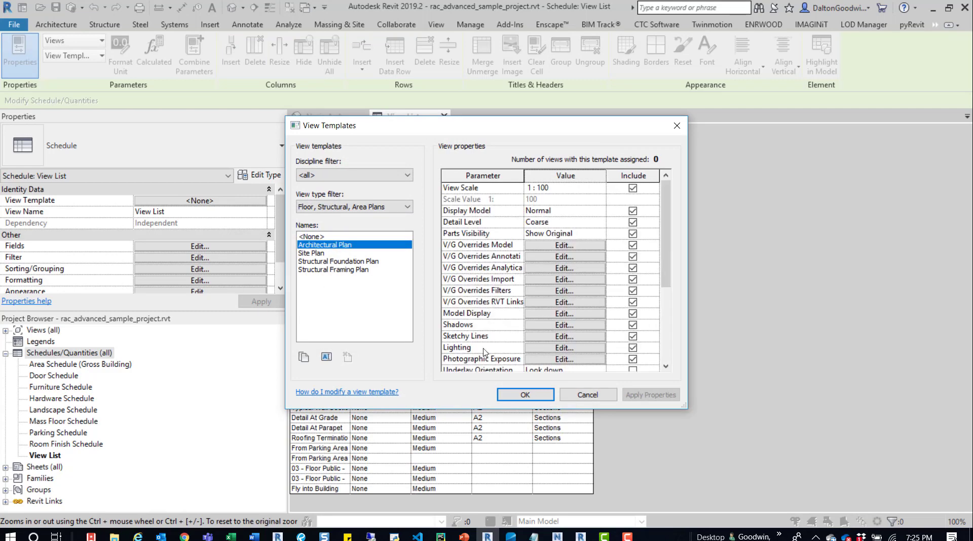
left_click(507, 385)
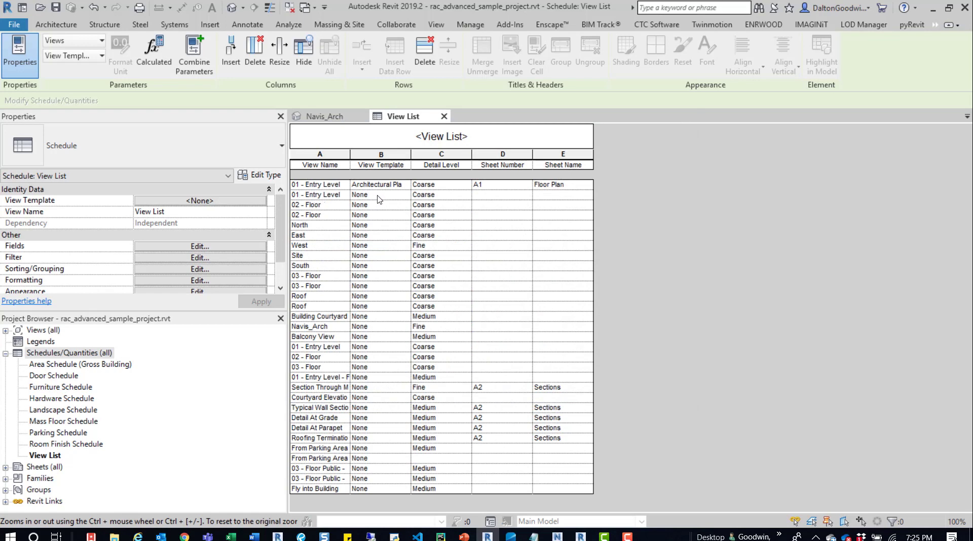
- Assign Architectural Reflected Ceiling Plan to the second view and Architectural Plan to 02 - Floor
left_click(399, 196)
left_click(406, 195)
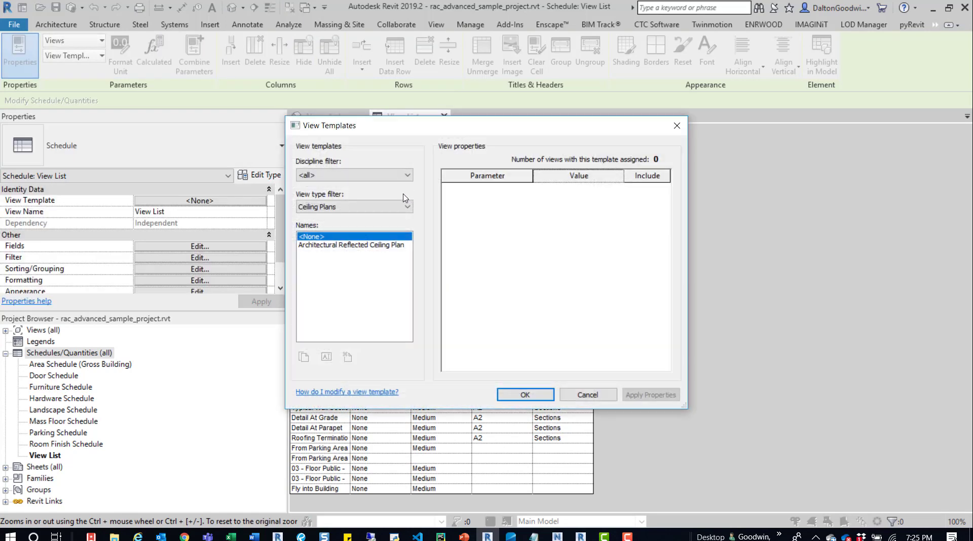
left_click(354, 244)
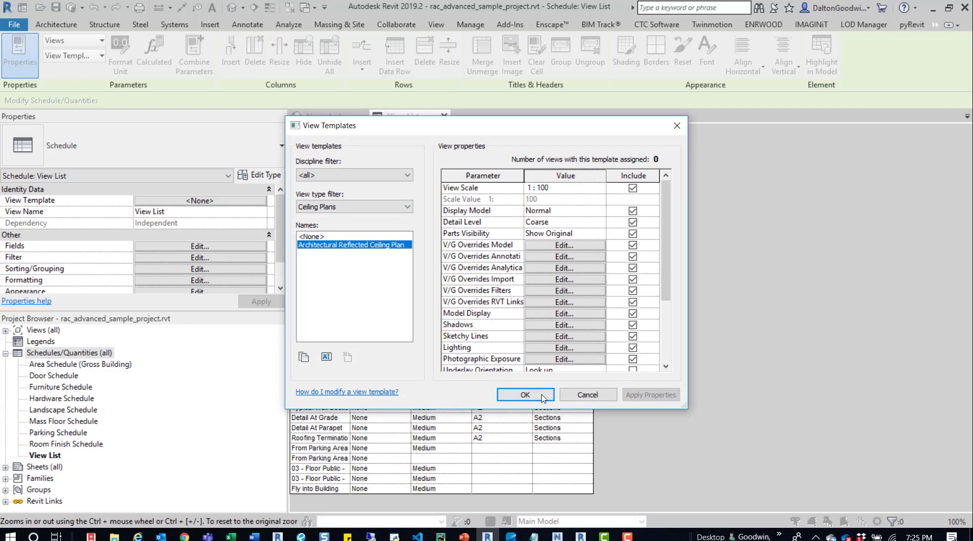
left_click(525, 395)
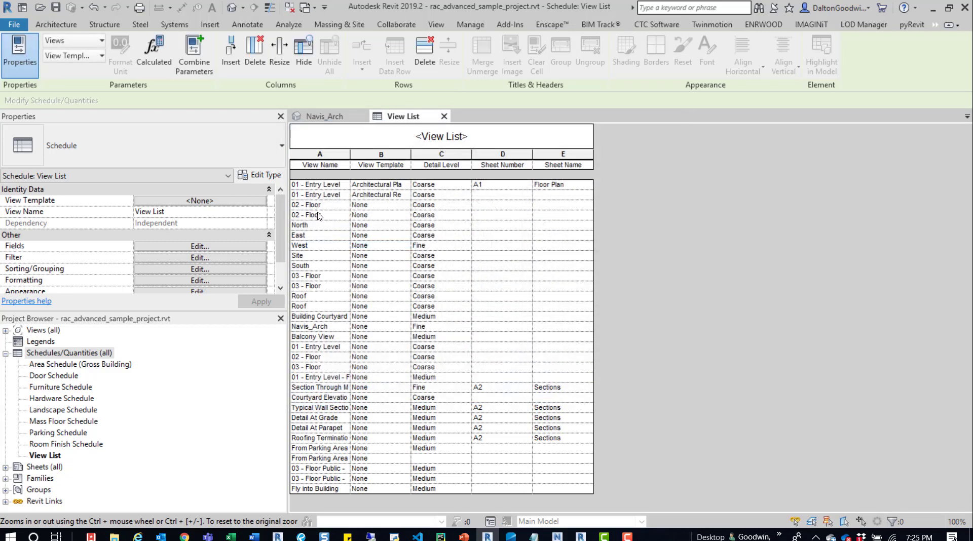
left_click(330, 207)
left_click(372, 206)
left_click(407, 205)
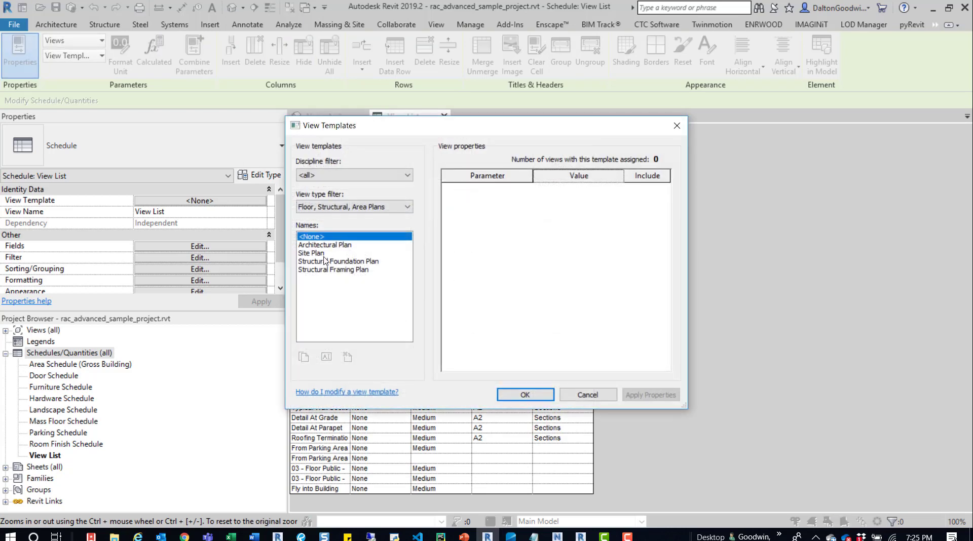
left_click(336, 246)
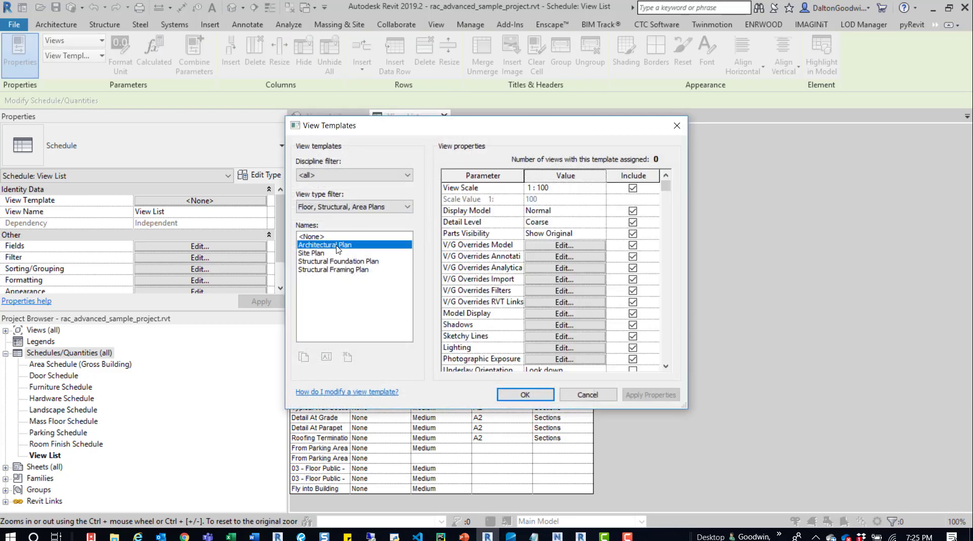
left_click(522, 394)
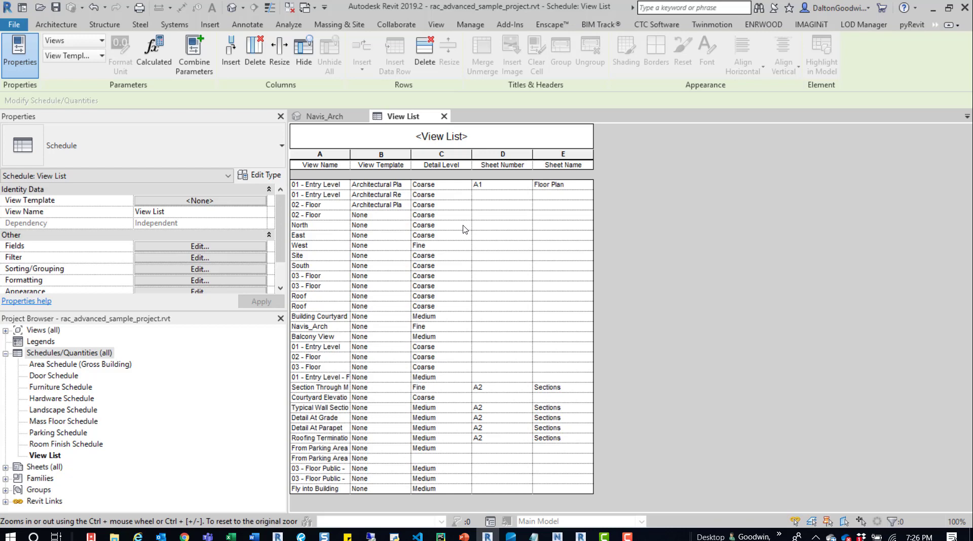
- Set the View List's Sort by field to Sheet Number, ascending
left_click(175, 269)
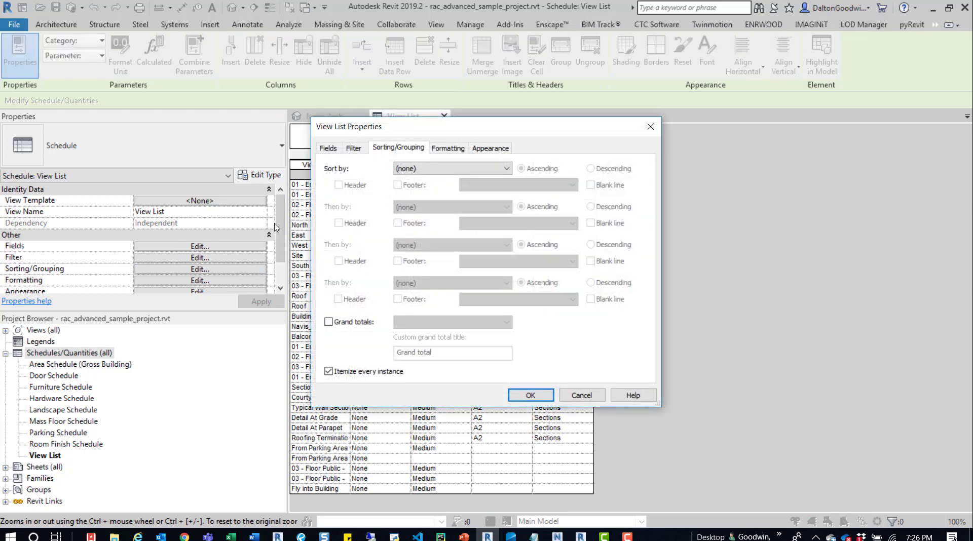
left_click(409, 172)
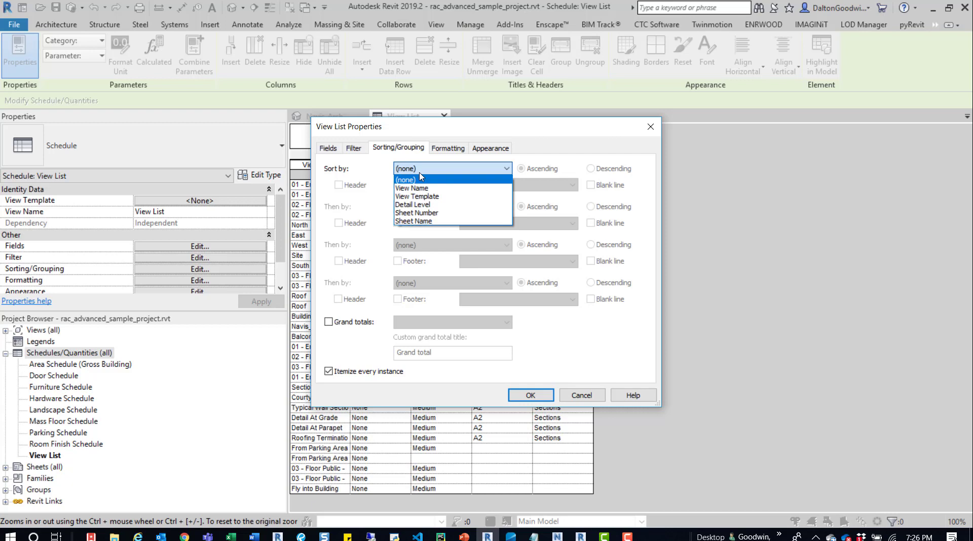
left_click(425, 214)
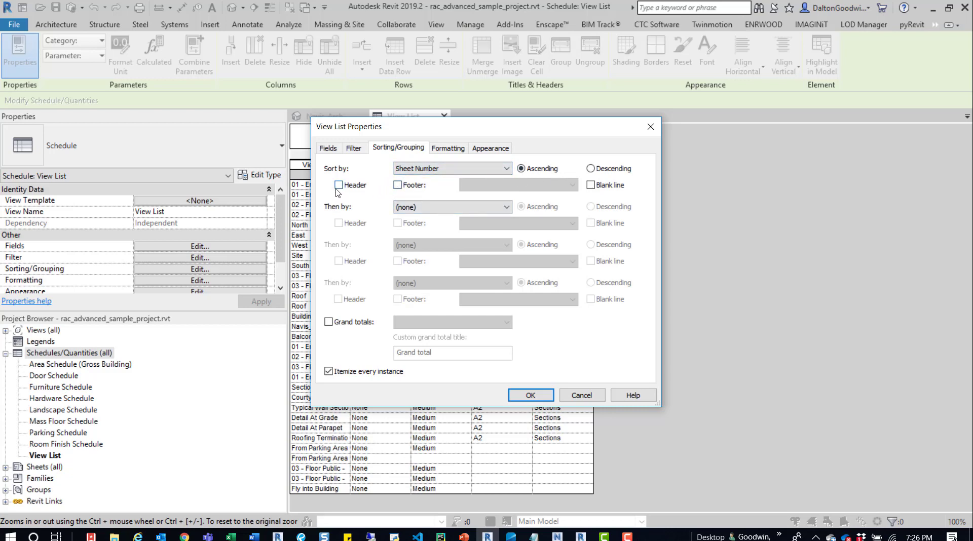
left_click(530, 395)
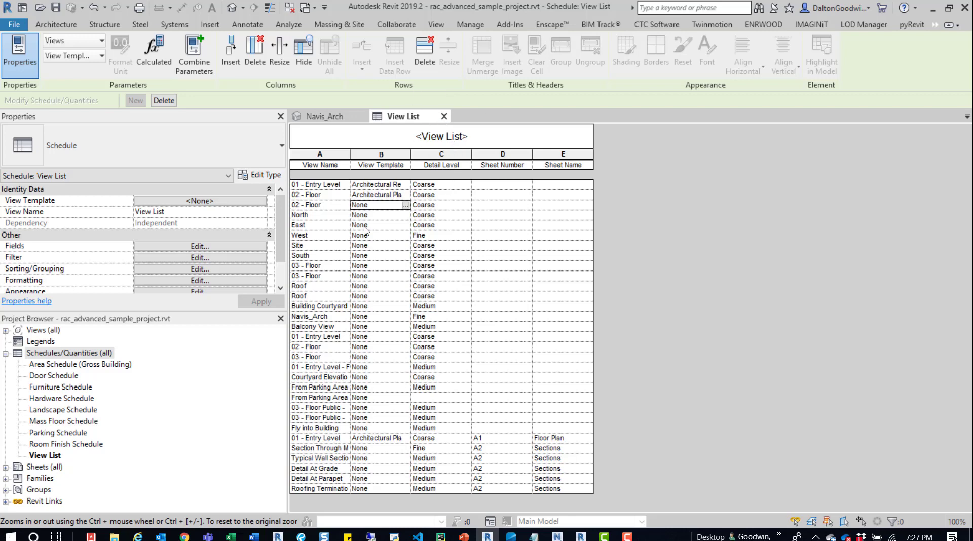
- Review the View List's field settings and cancel without changes
left_click(227, 246)
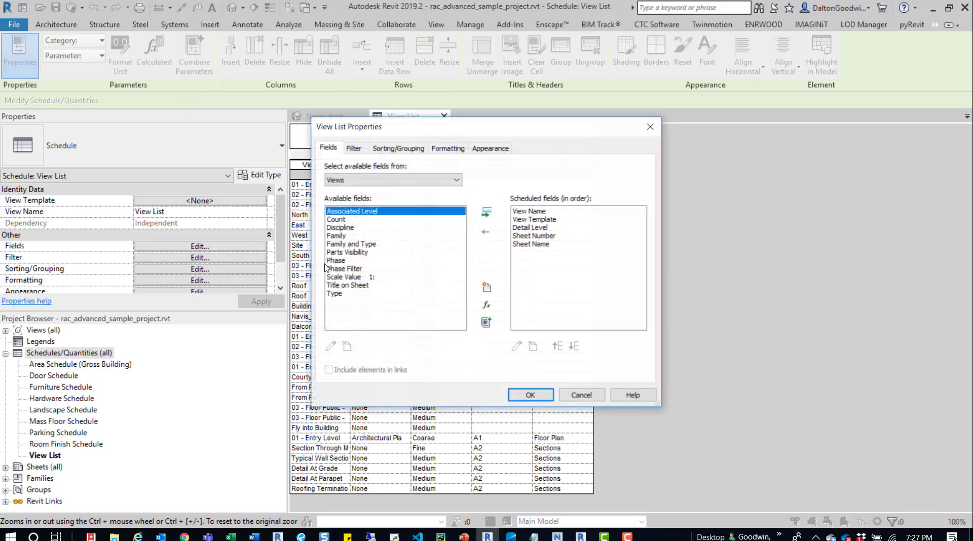
left_click(533, 228)
left_click(582, 396)
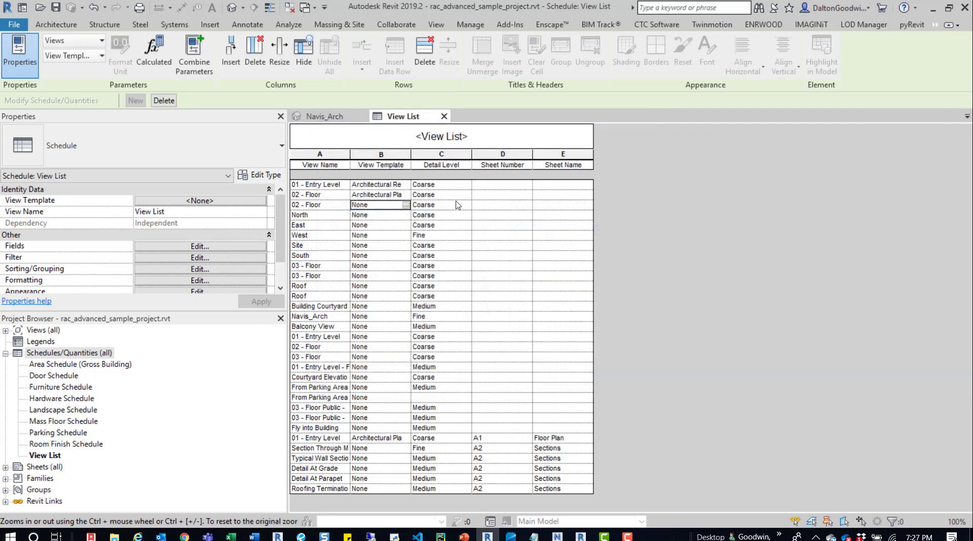
- Change the 02 - Floor view's Detail Level from Coarse to Fine
left_click(465, 195)
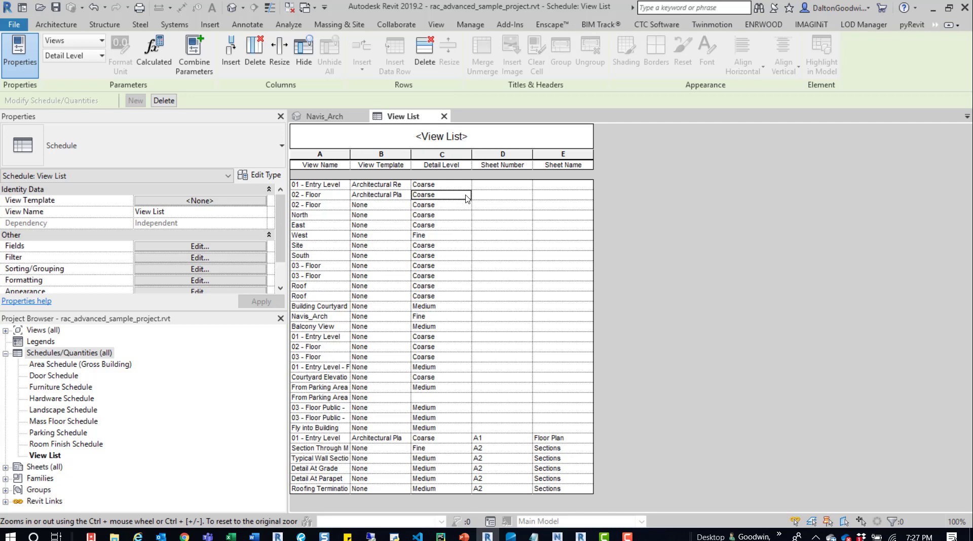
left_click(439, 206)
left_click(465, 206)
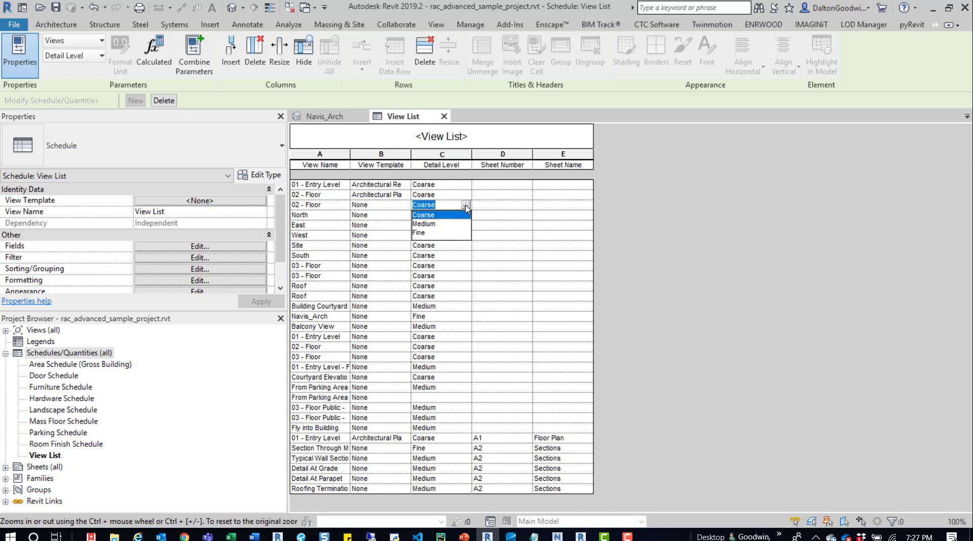
left_click(326, 206)
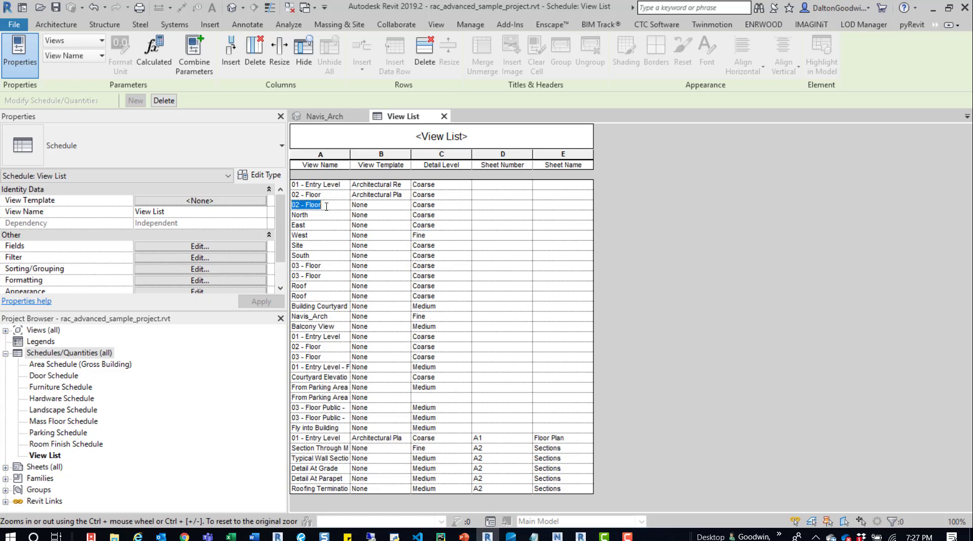
left_click(440, 206)
left_click(465, 206)
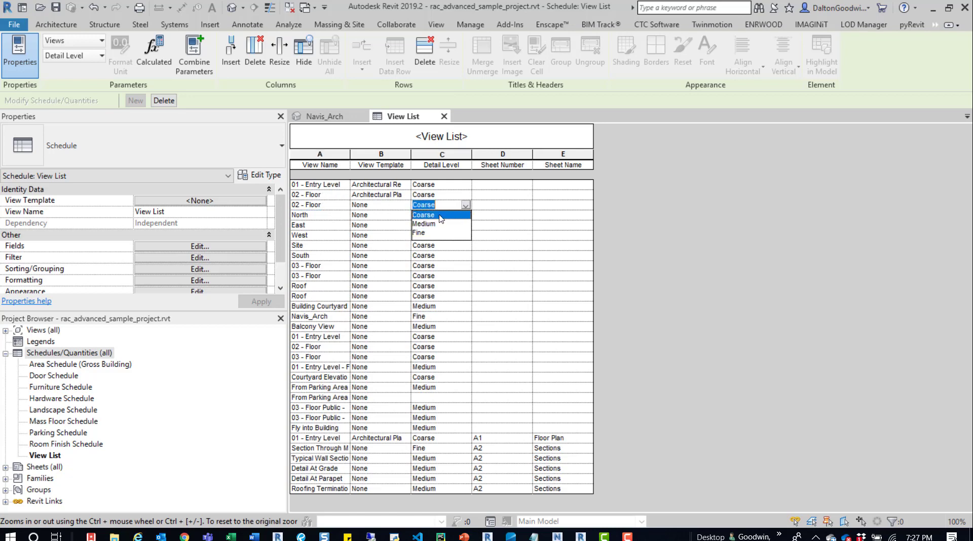
left_click(432, 224)
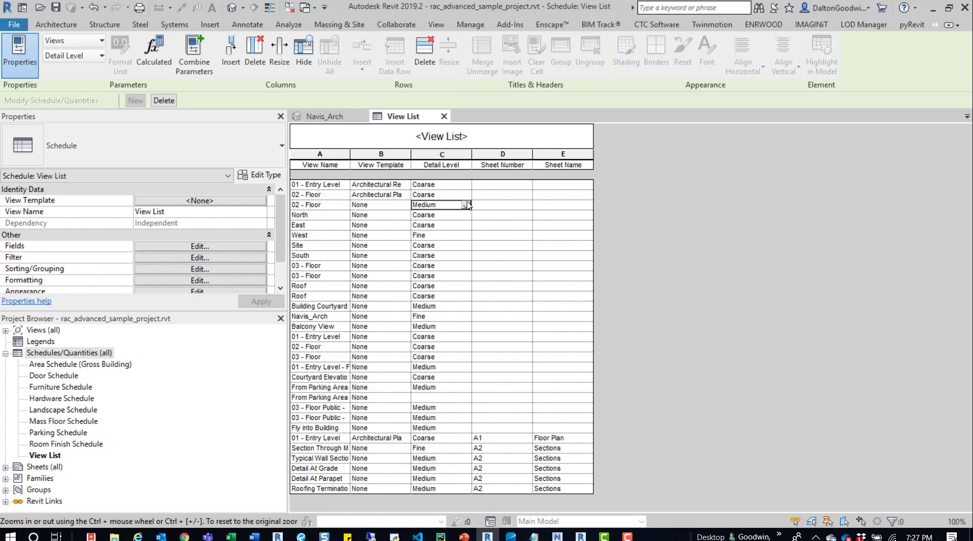
left_click(466, 206)
left_click(422, 234)
- Start a new Sheet List with Sheet Name and Sheet Number columns
right_click(73, 355)
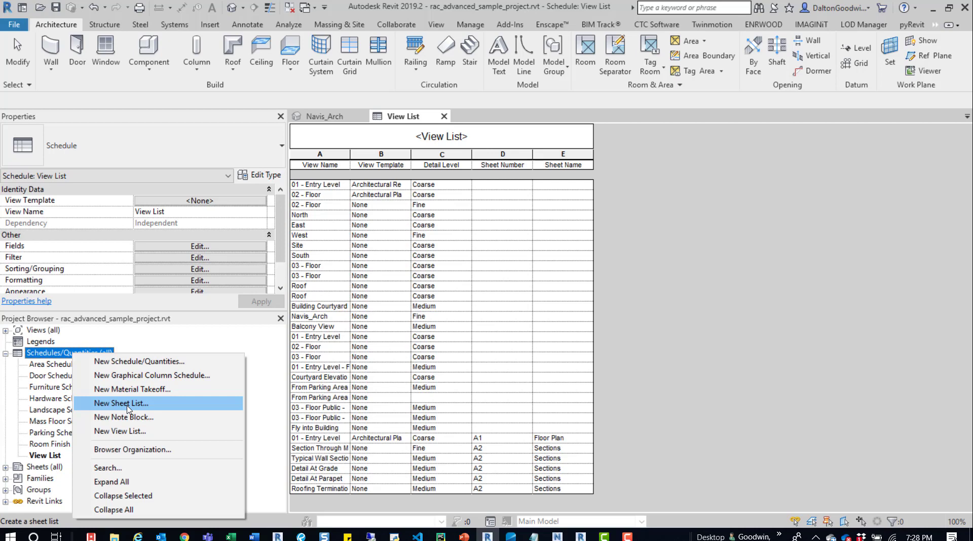
left_click(128, 405)
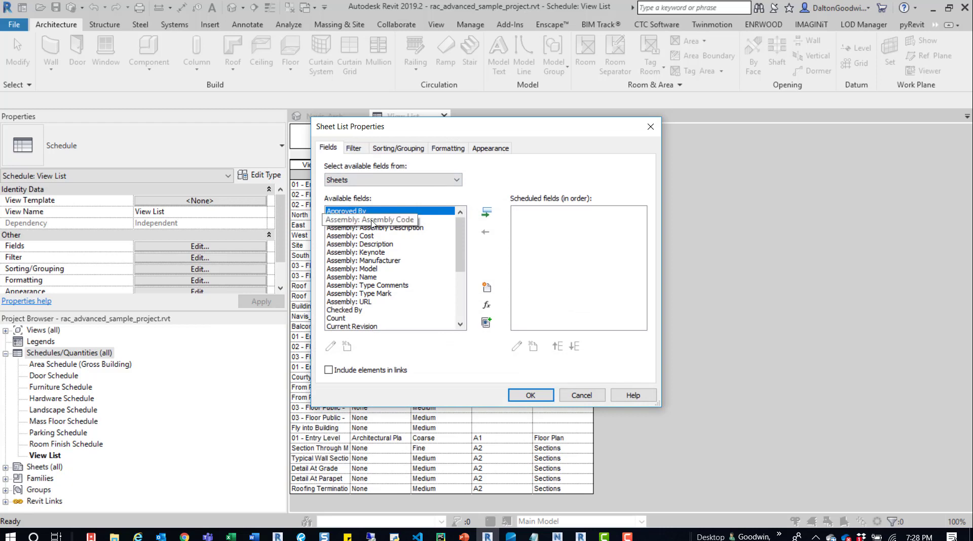
scroll(372, 248, "down", 4)
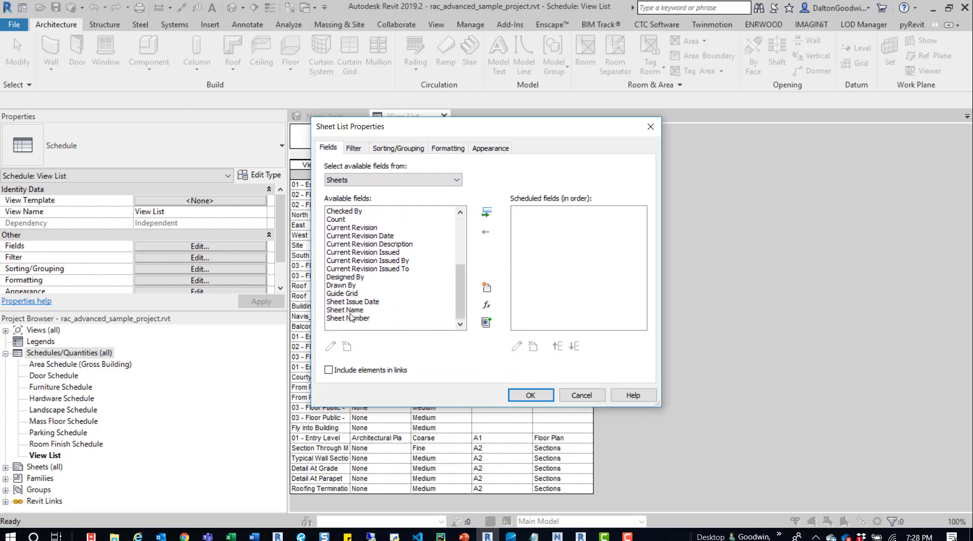
left_click(349, 310)
left_click(487, 212)
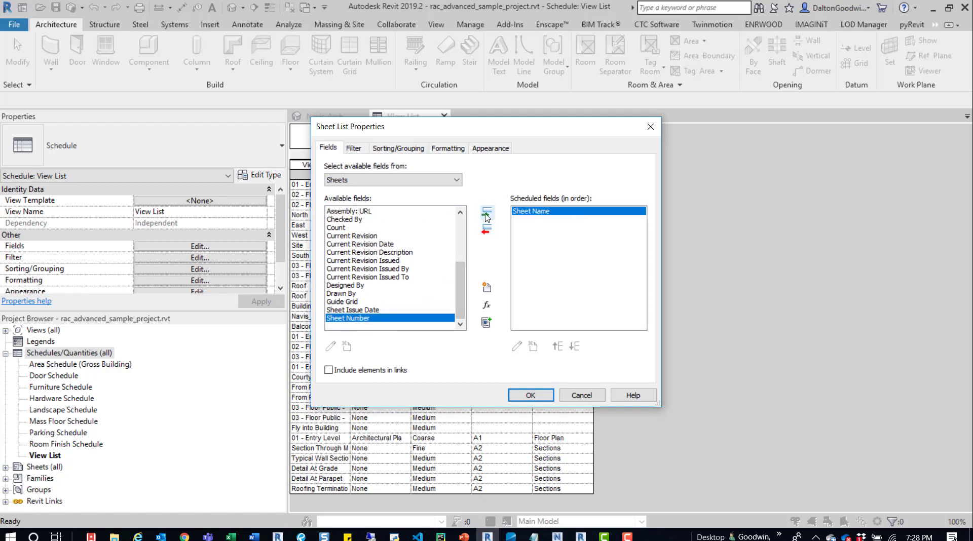
left_click(488, 213)
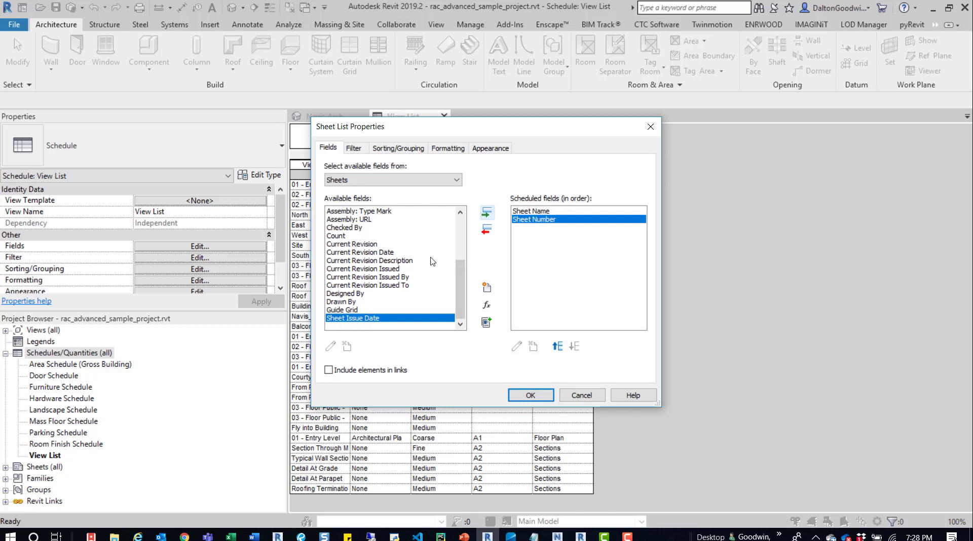
- Add Sheet Issue Date, Current Revision and Guide Grid columns and create the Sheet List
left_click(487, 213)
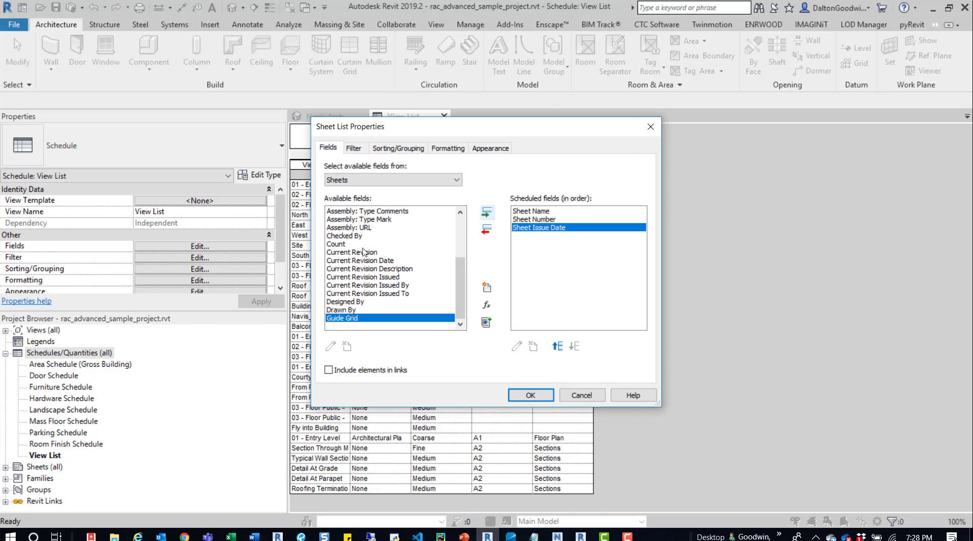
left_click(361, 253)
left_click(486, 213)
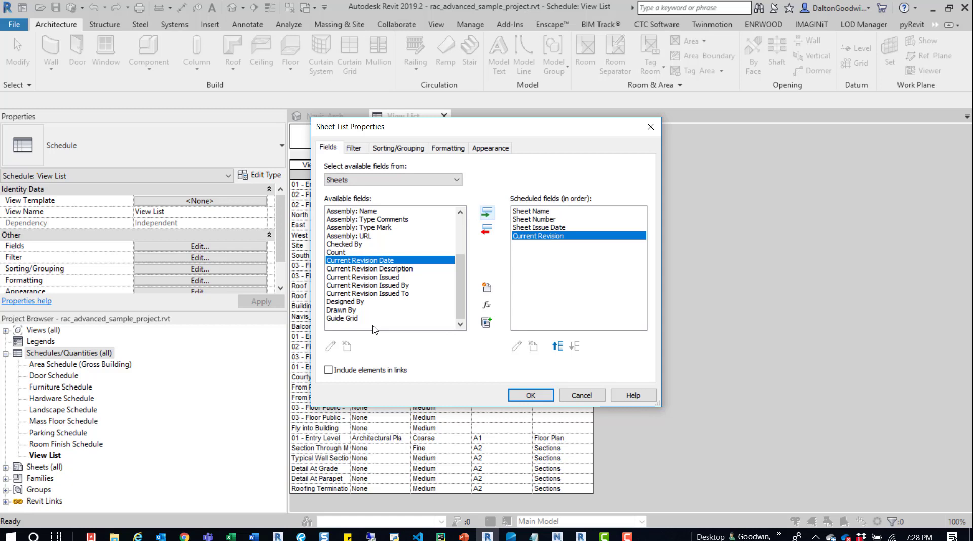
left_click(348, 318)
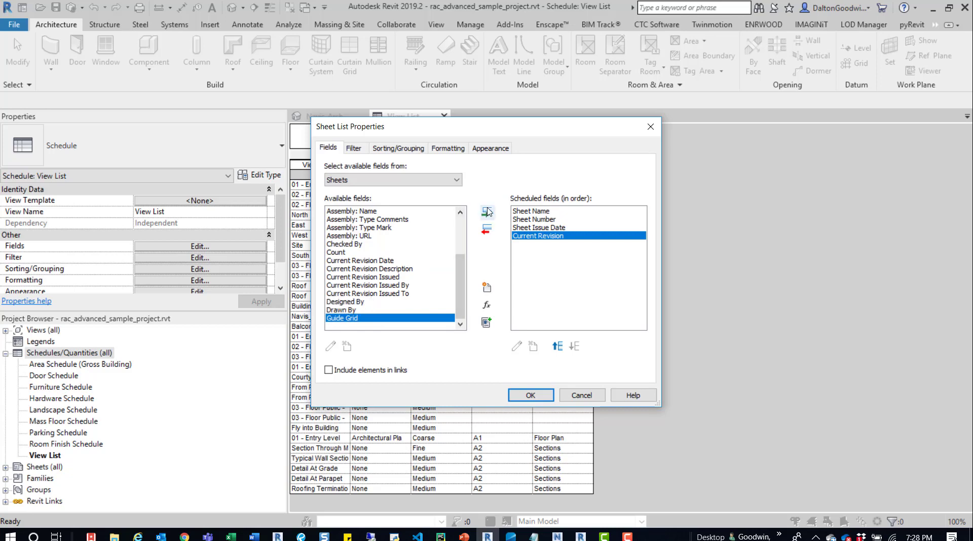
left_click(487, 211)
left_click(541, 395)
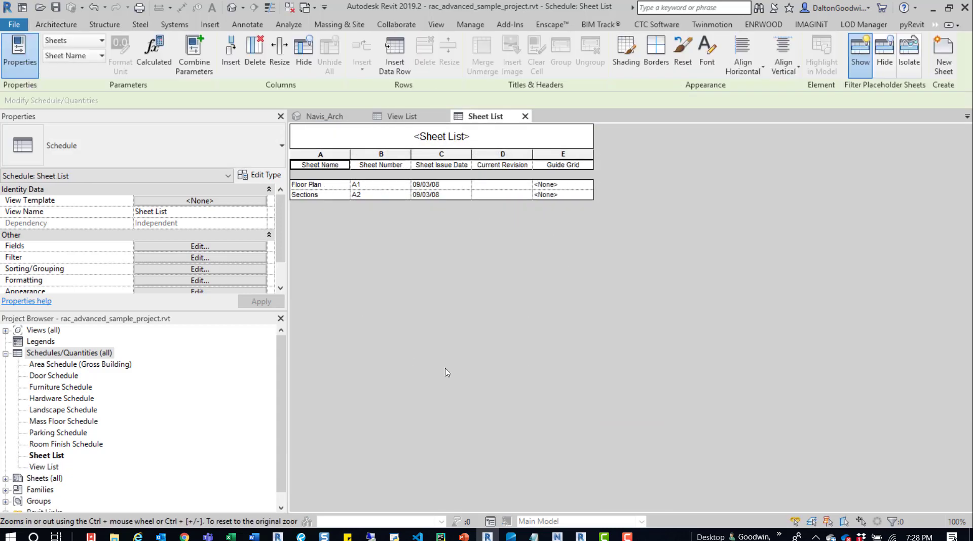
- Show the Floor Plan sheet's Guide Grid choices, which offer only <None>
left_click(578, 184)
left_click(587, 185)
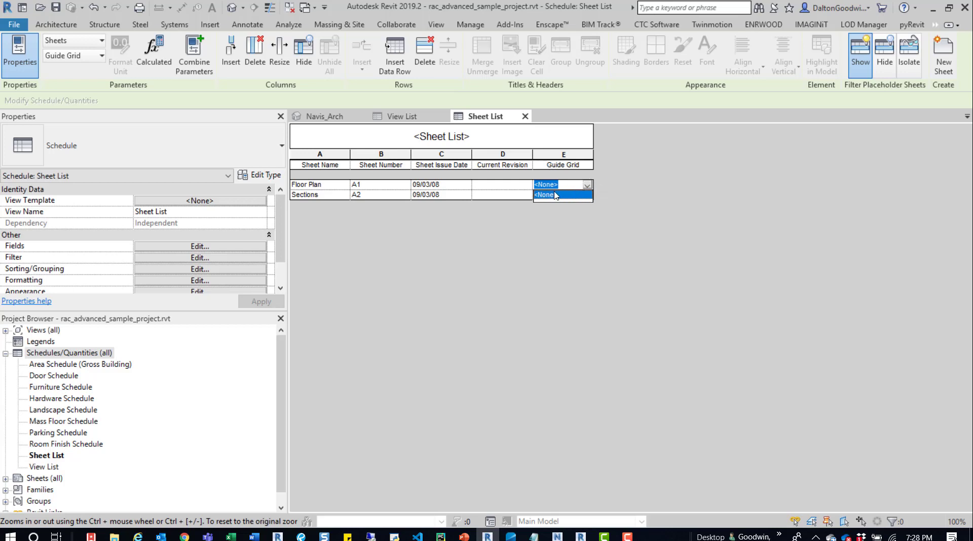
- Renumber the Floor Plan sheet from A1 to A12
left_click(453, 186)
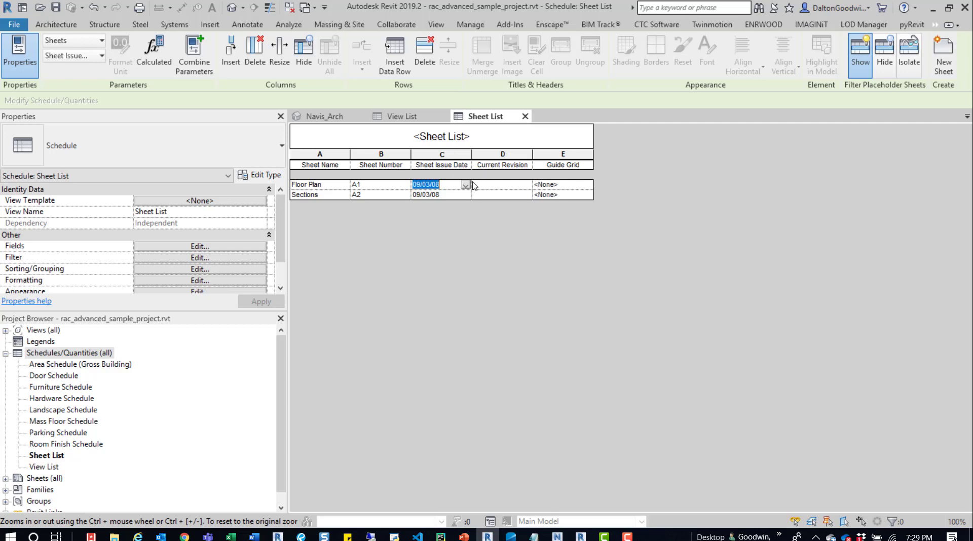
left_click(388, 185)
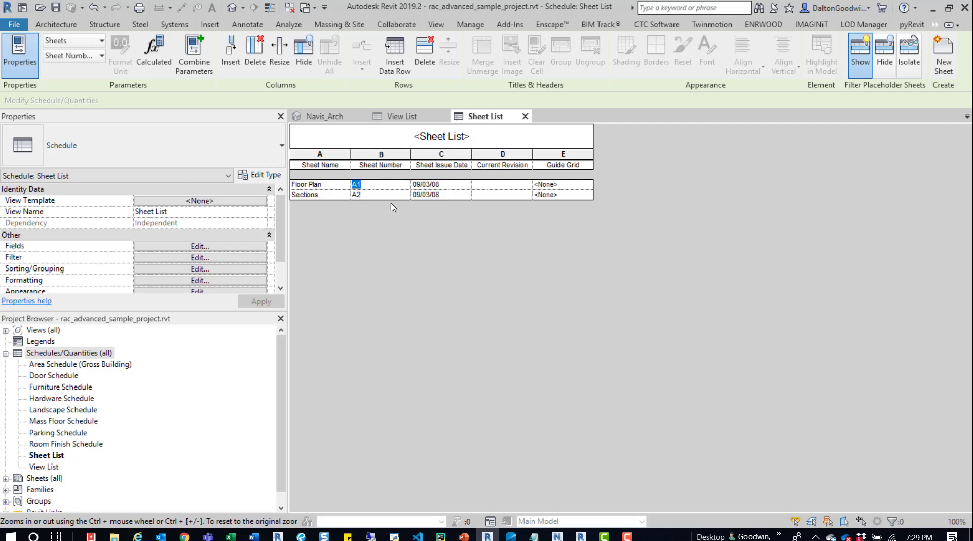
left_click(385, 185)
type("2")
left_click(333, 195)
- Rename the Floor Plan sheet to 'Floor Plan1'
left_click(343, 186)
left_click(344, 185)
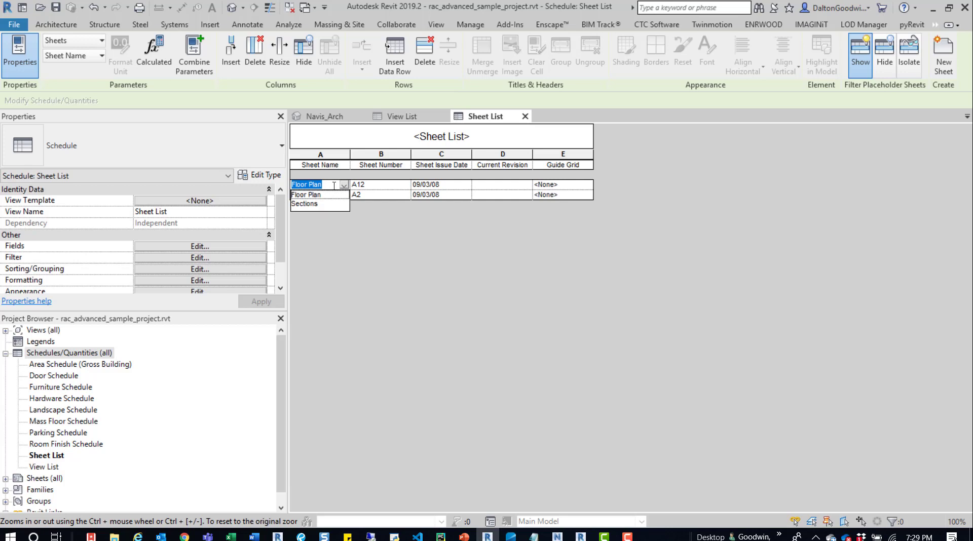
left_click(329, 189)
left_click(334, 186)
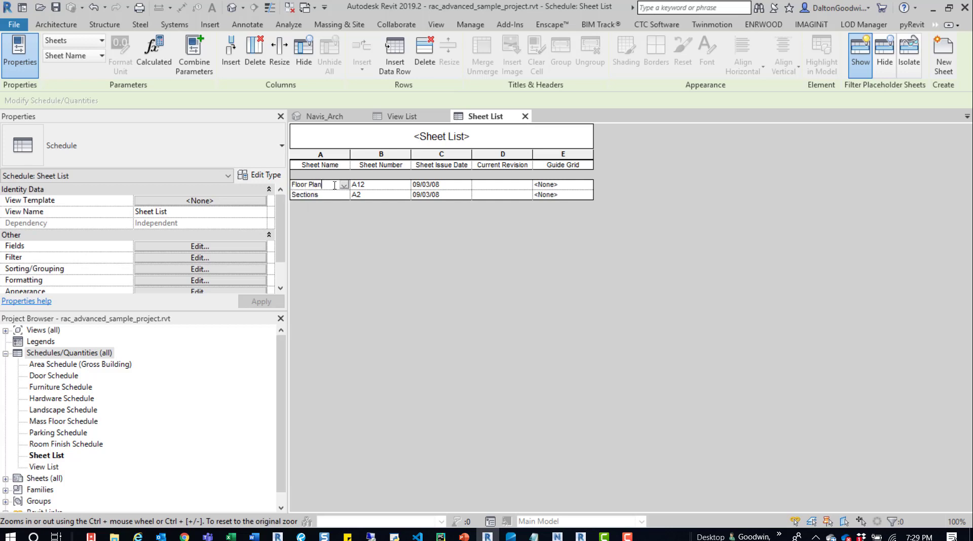
type("1")
key("Return")
key("Tab")
left_click(200, 247)
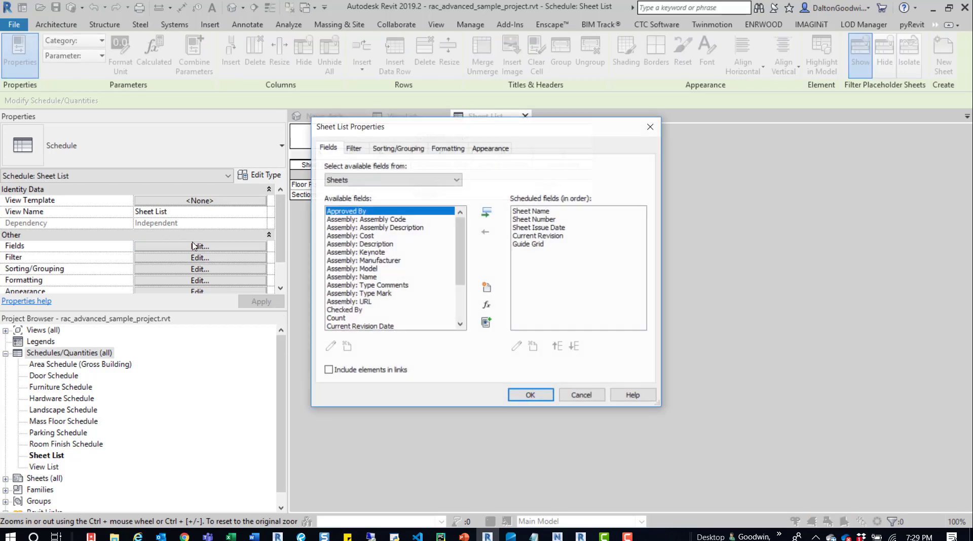
left_click(353, 148)
left_click(387, 148)
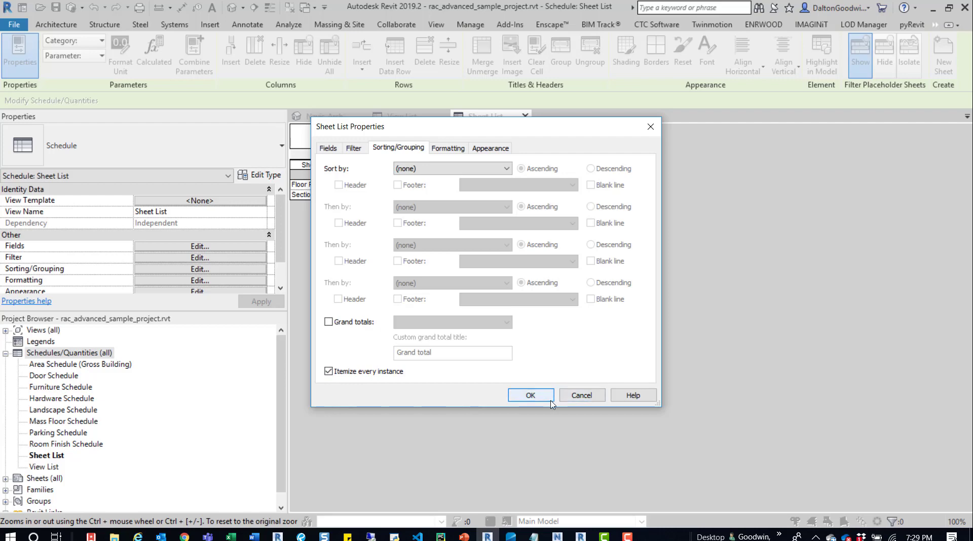
left_click(583, 399)
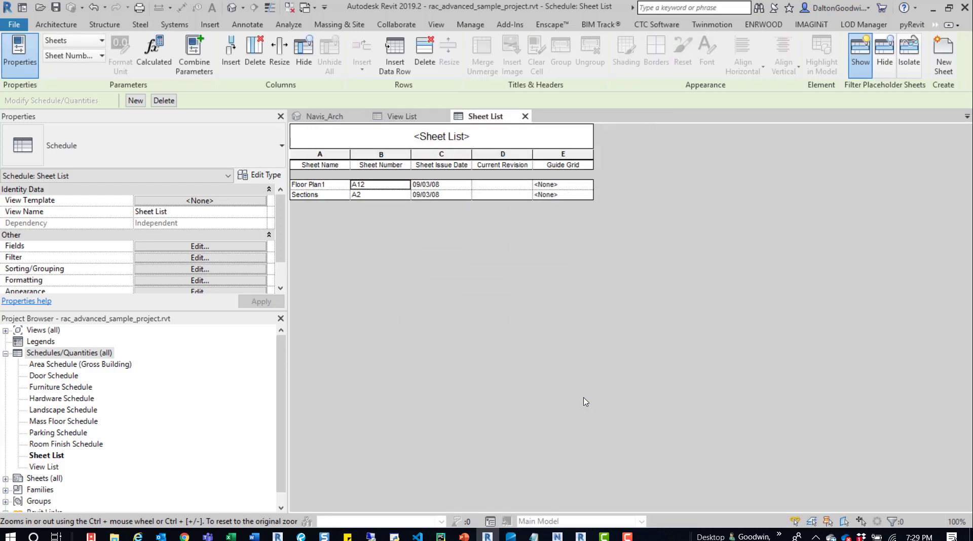